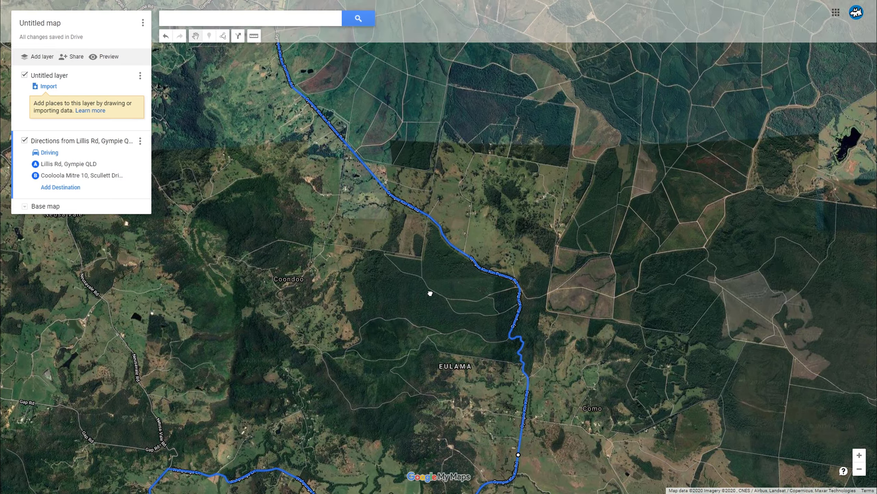
Reroute the drive north of Eulama off Gympie Kin Kin Road and onto the forestry tracks further east, continuing north-west to the forest edge.
left_click_drag(321, 338, 557, 98)
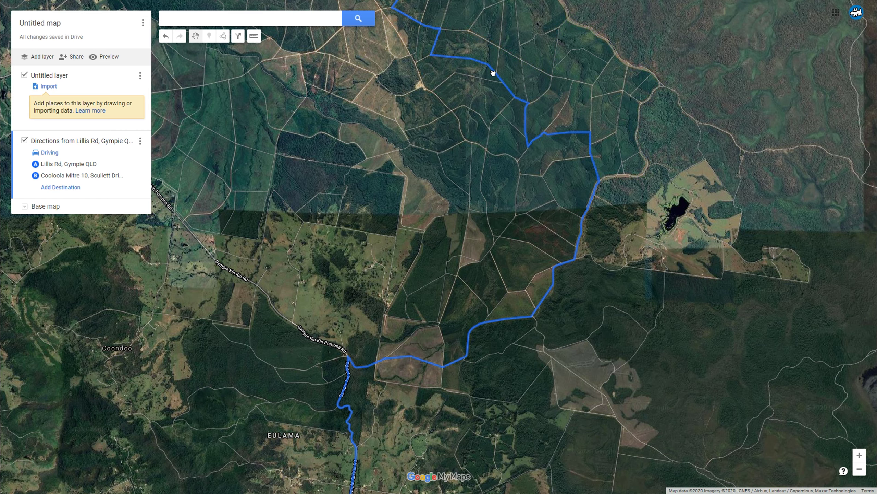
left_click_drag(429, 108, 476, 229)
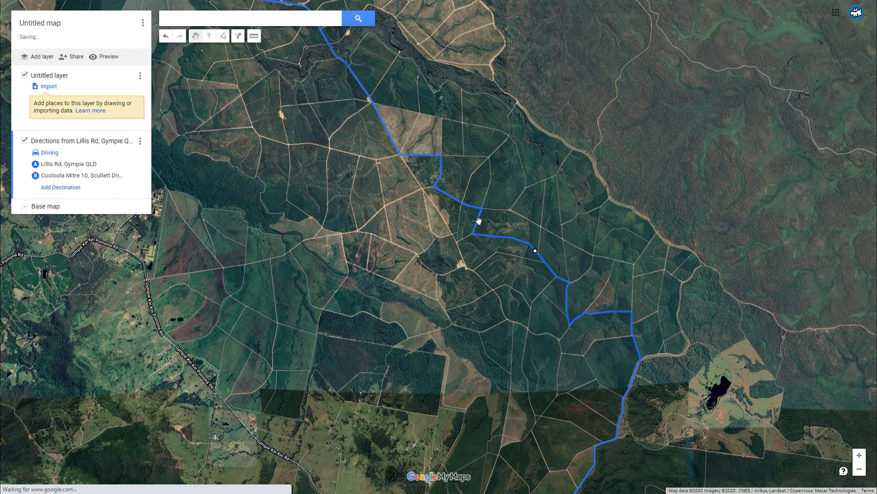
left_click_drag(425, 137, 454, 241)
left_click_drag(287, 186, 449, 256)
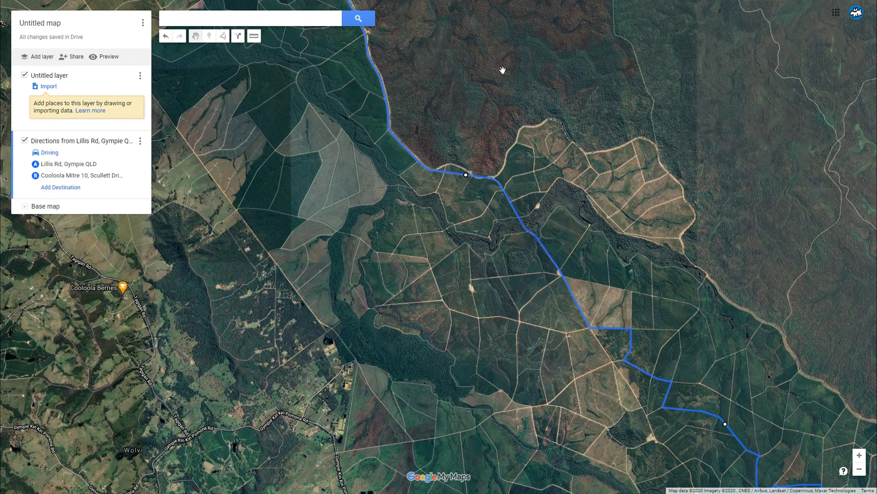
Reroute the northern section of the drive along the track beside Coondoo Creek.
left_click_drag(502, 71, 487, 157)
left_click_drag(444, 219, 446, 235)
left_click_drag(362, 58, 472, 254)
left_click_drag(440, 446, 465, 234)
scroll(469, 208, "up", 2)
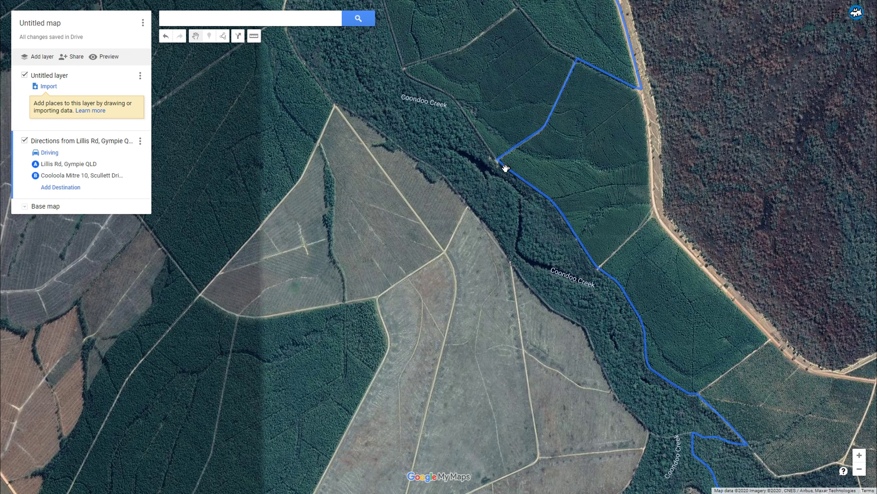
left_click(508, 169)
scroll(571, 172, "down", 3)
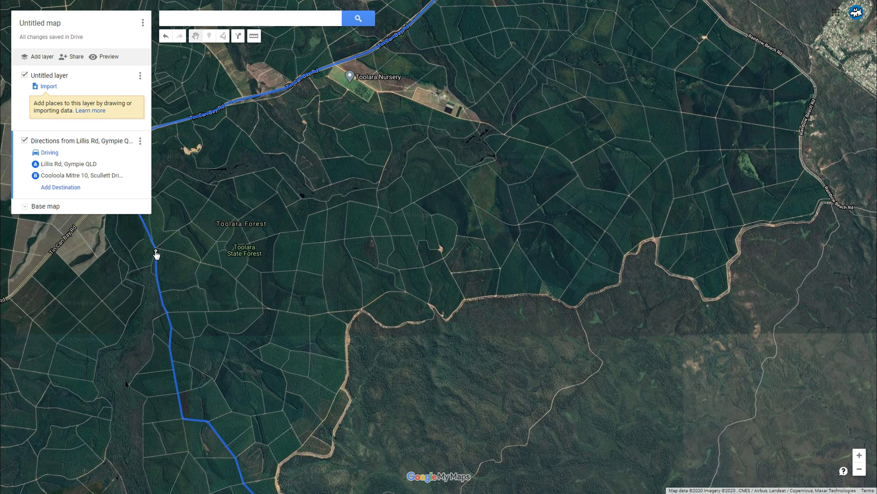
Reroute the drive through the Toolara State Forest tracks, passing south-east of Toolara Nursery and joining Rainbow Beach Rd.
left_click_drag(458, 216, 446, 266)
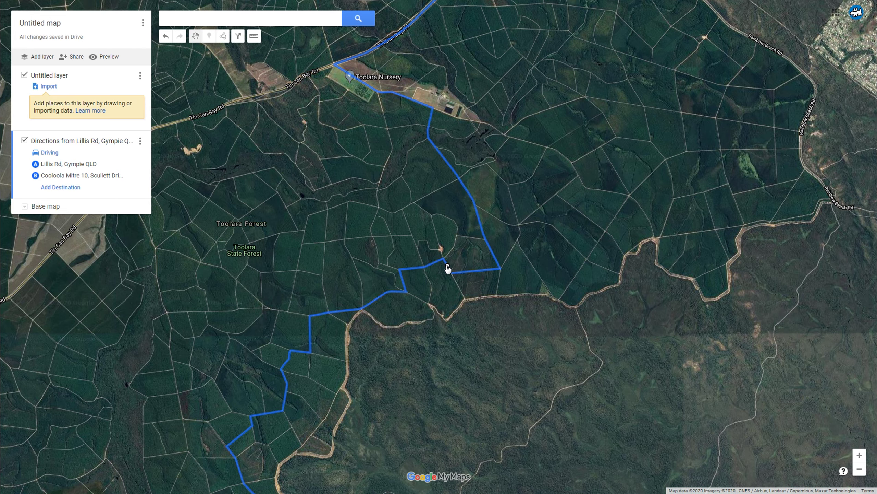
left_click_drag(521, 128, 583, 168)
left_click_drag(540, 118, 465, 289)
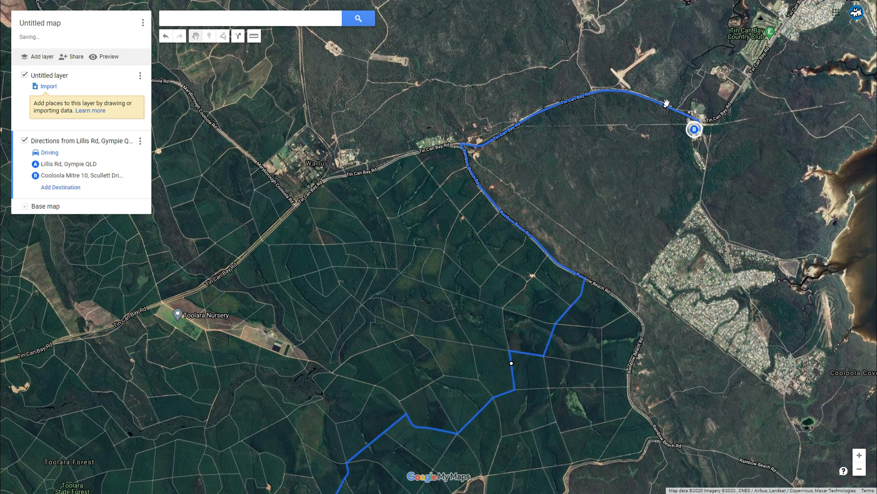
left_click_drag(449, 294, 400, 236)
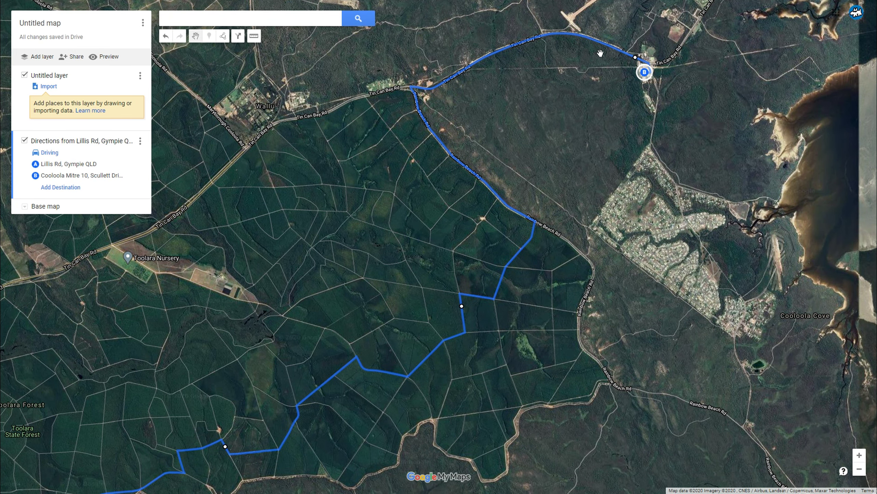
Bend the Toolara State Forest section north-west so it passes the creek just south-east of Toolara Nursery.
scroll(422, 224, "down", 2)
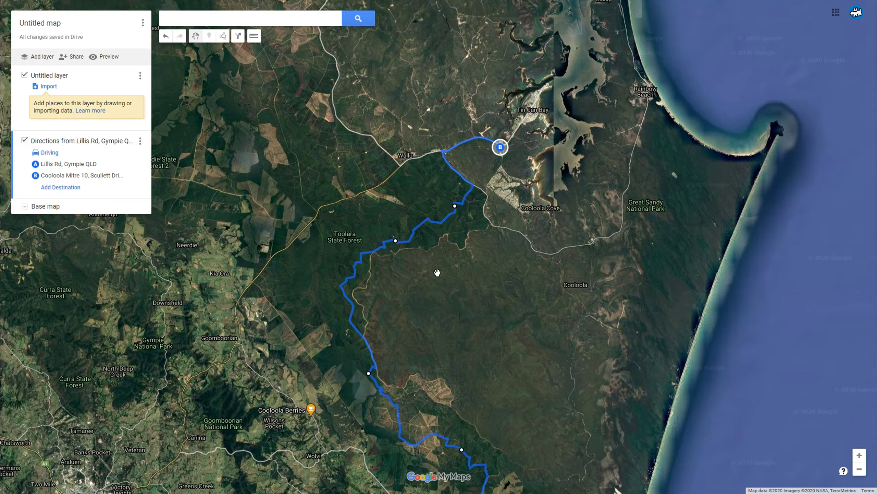
left_click_drag(439, 282, 506, 159)
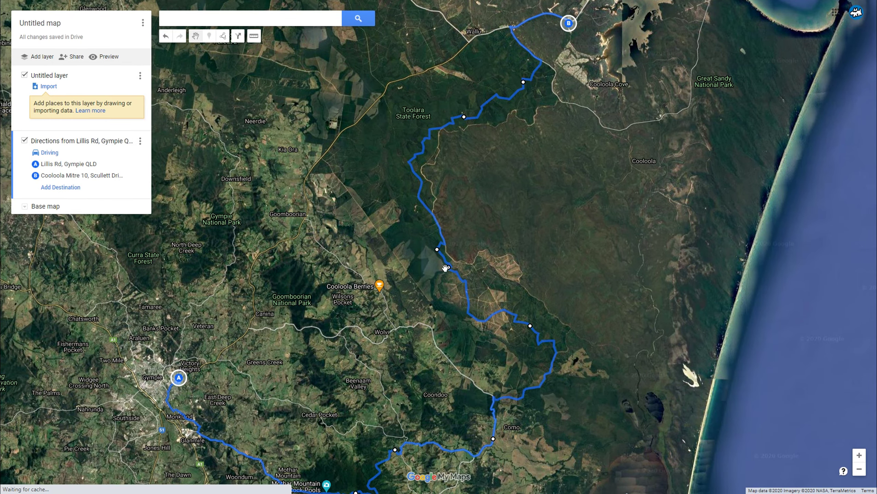
scroll(505, 172, "up", 1)
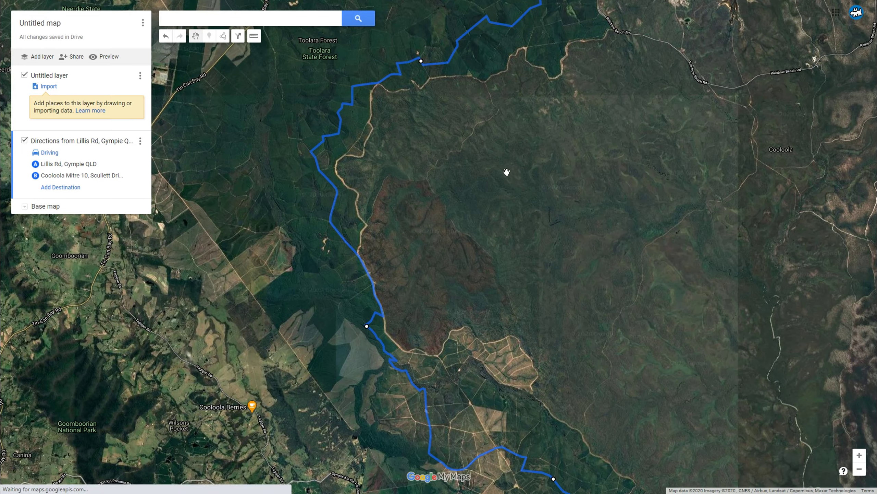
left_click_drag(524, 85, 455, 239)
scroll(454, 236, "up", 1)
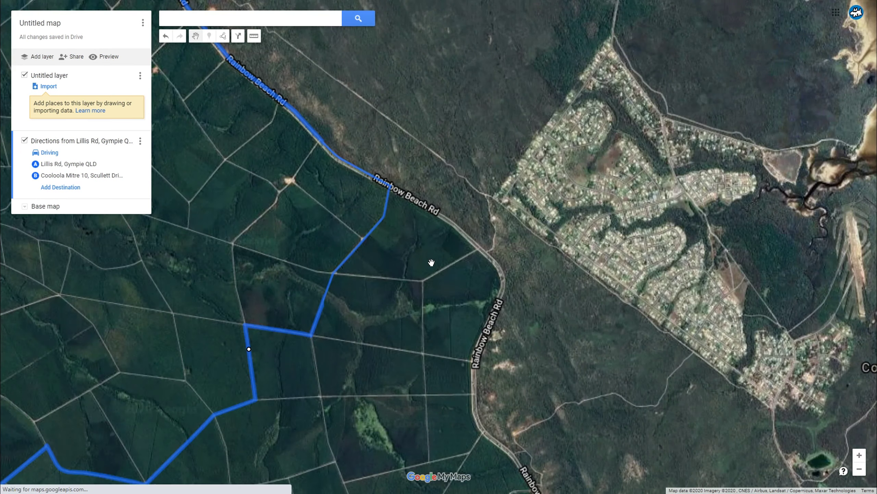
scroll(431, 263, "down", 2)
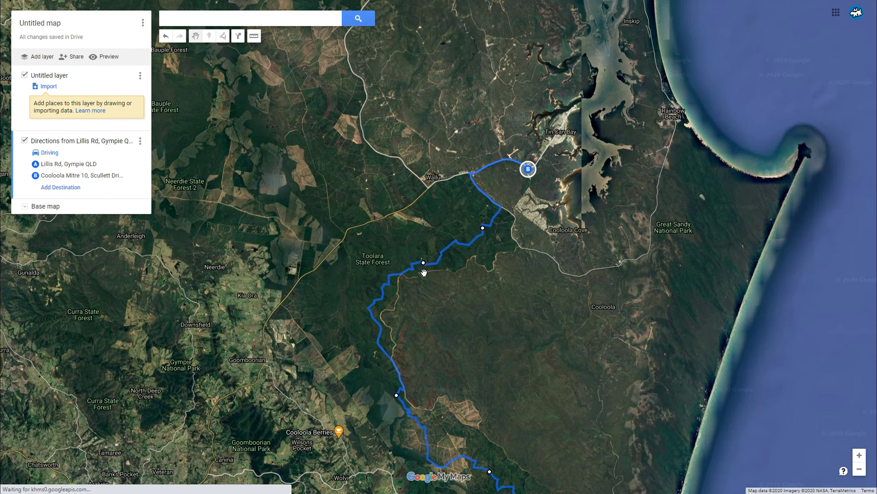
scroll(423, 269, "up", 1)
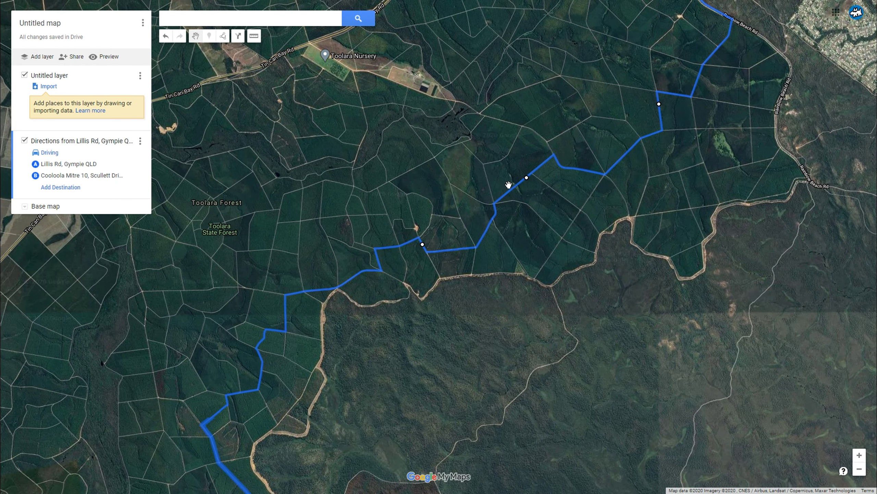
left_click_drag(513, 192, 464, 115)
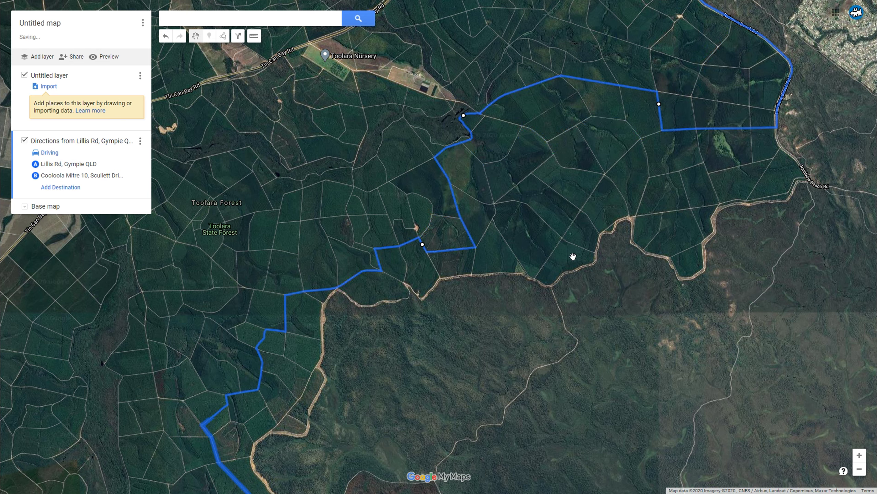
Review the whole customised route between Gympie and Tin Can Bay.
scroll(424, 274, "down", 2)
left_click_drag(446, 345, 539, 208)
left_click_drag(566, 343, 521, 266)
scroll(521, 269, "down", 1)
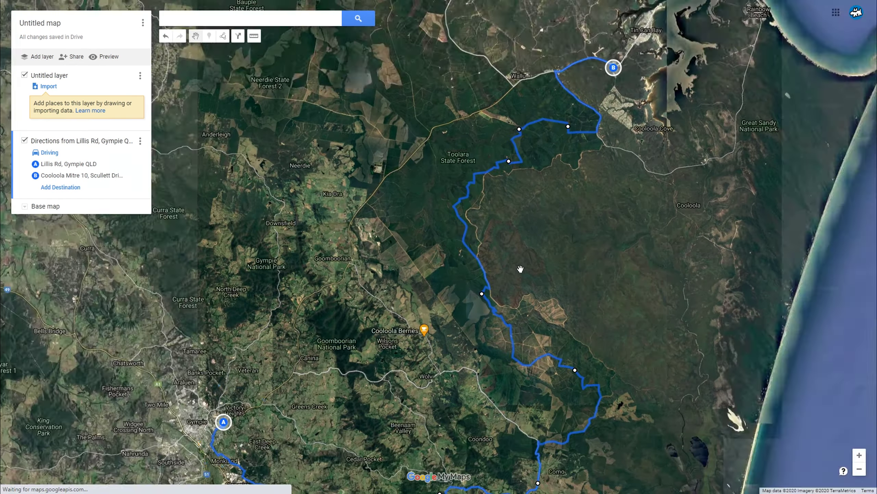
scroll(521, 269, "down", 1)
left_click_drag(560, 241, 506, 204)
scroll(505, 204, "up", 1)
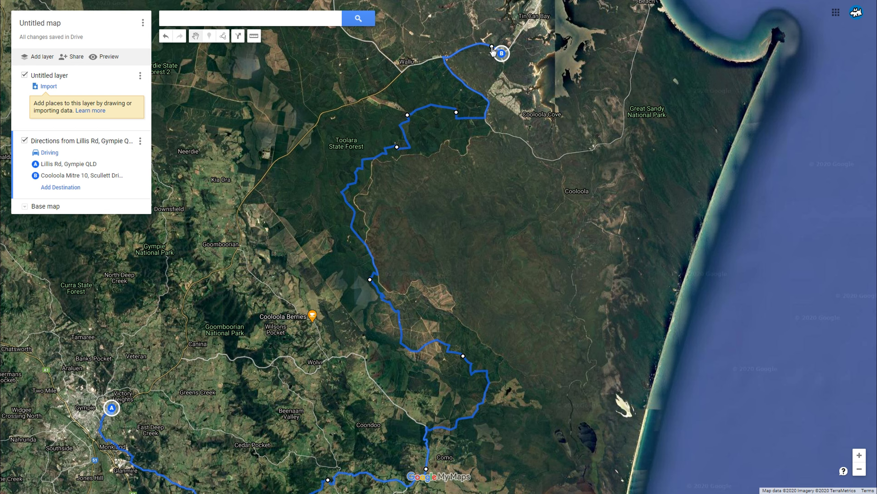
left_click_drag(275, 226, 435, 223)
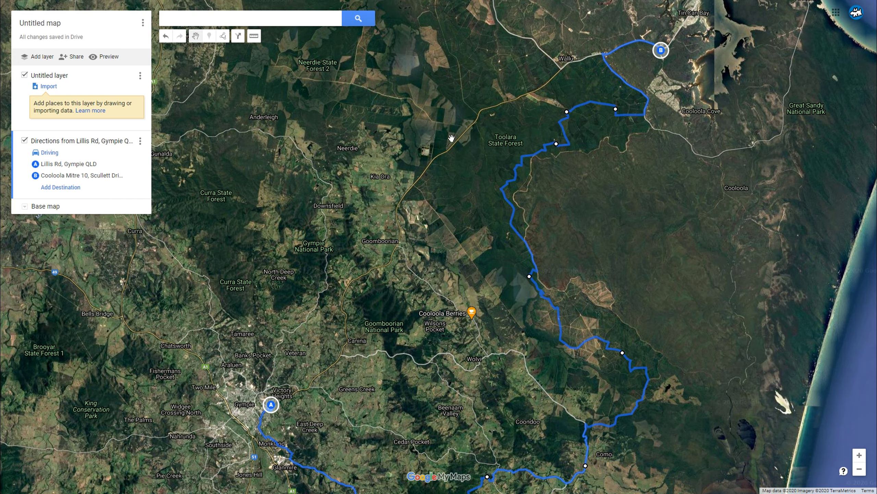
Place a marker in the untitled layer beside Coondoo Creek, where the route turns away from the creek.
left_click_drag(451, 138, 402, 255)
scroll(362, 244, "up", 3)
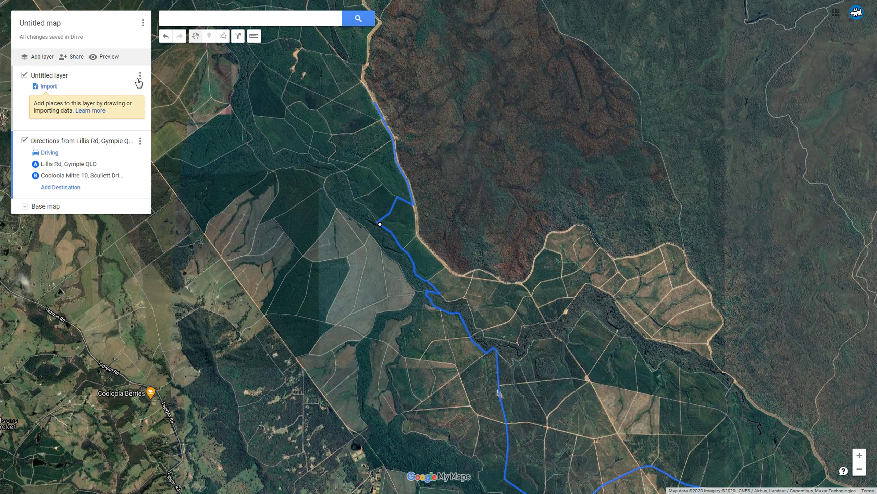
left_click(68, 79)
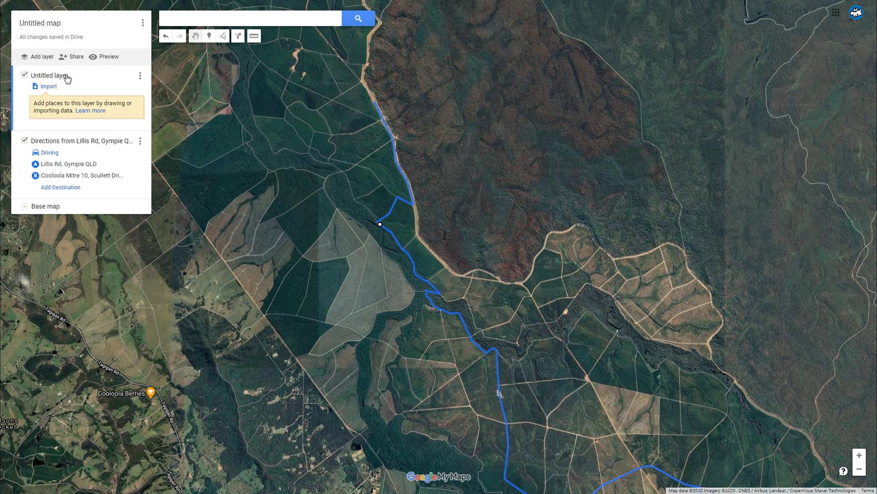
left_click(209, 37)
scroll(380, 228, "up", 3)
left_click(378, 190)
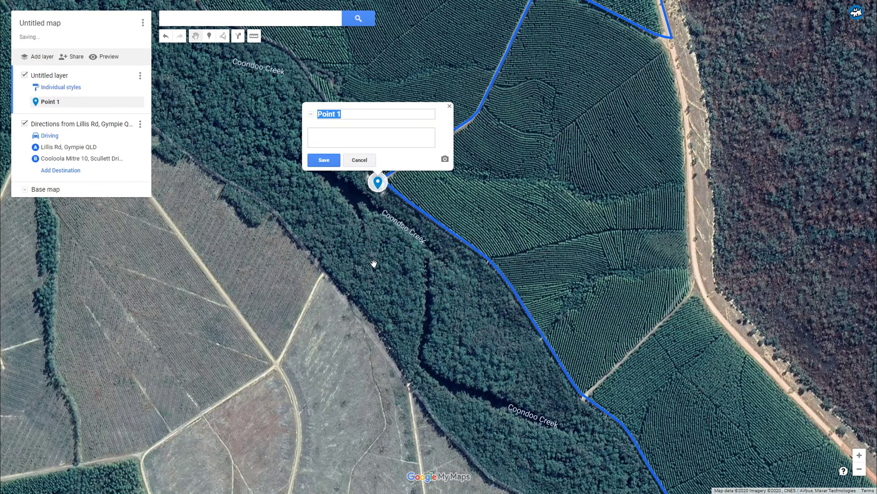
Name the new marker "Waterhole" and save it.
left_click(349, 114)
key("BackSpace")
key("BackSpace")
key("BackSpace")
key("BackSpace")
key("BackSpace")
type("Waterhole")
left_click(321, 163)
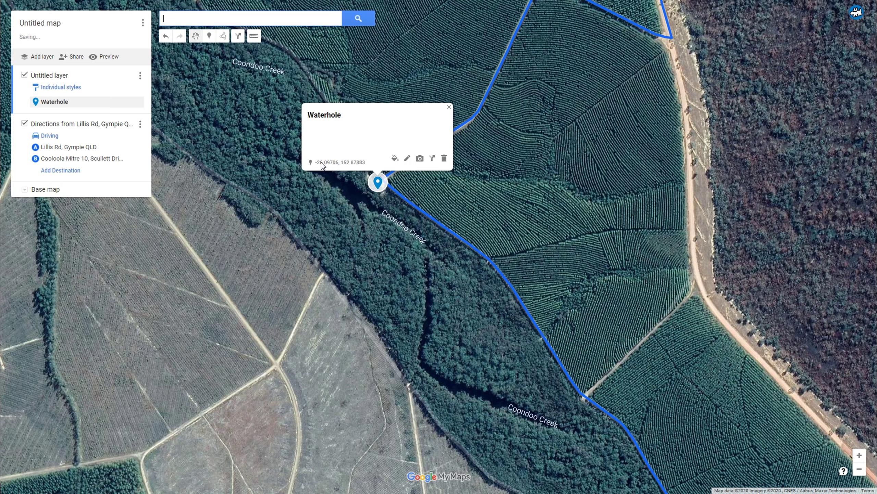
Change the Waterhole marker's colour to green and check it on the map.
left_click(394, 158)
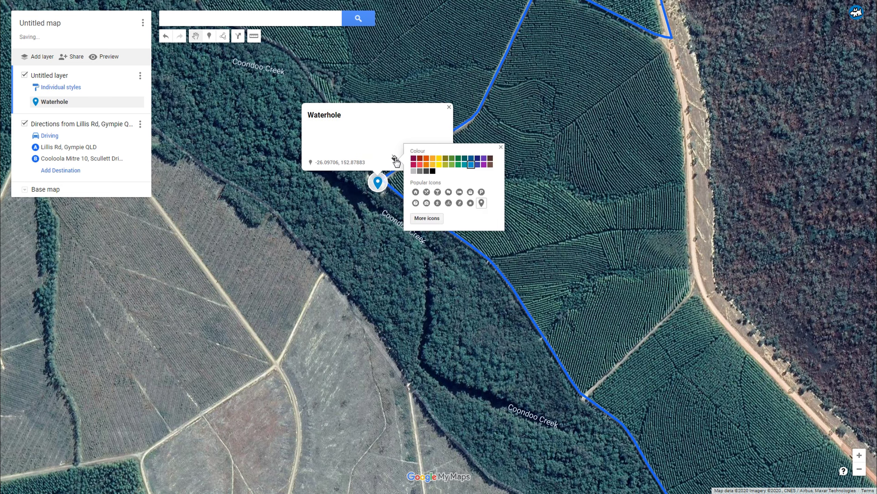
left_click(452, 168)
left_click(449, 108)
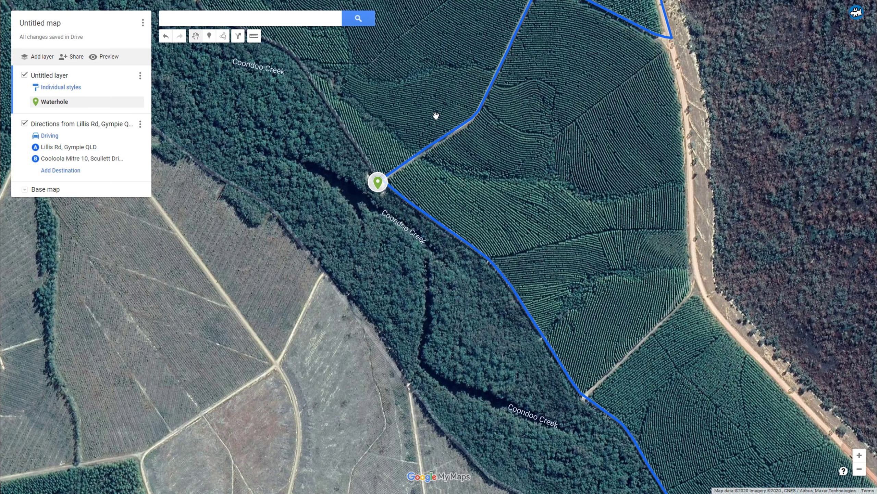
left_click(395, 226)
scroll(401, 264, "up", 2)
scroll(401, 264, "down", 2)
scroll(400, 222, "down", 1)
Rename the untitled layer "POI".
left_click(140, 75)
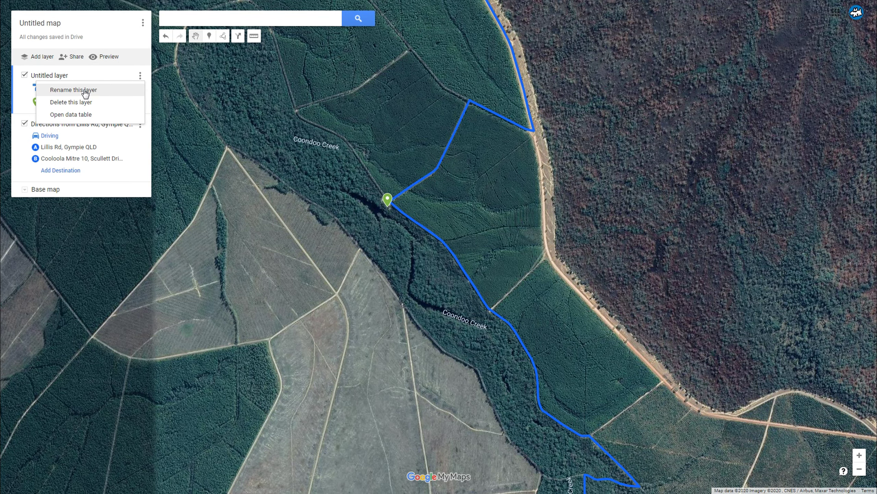
left_click(140, 78)
left_click(50, 75)
type("POI")
key("Return")
Add a marker named "Trees" to the POI layer on the route through Toolara State Forest.
left_click_drag(452, 66, 368, 196)
scroll(319, 303, "up", 3)
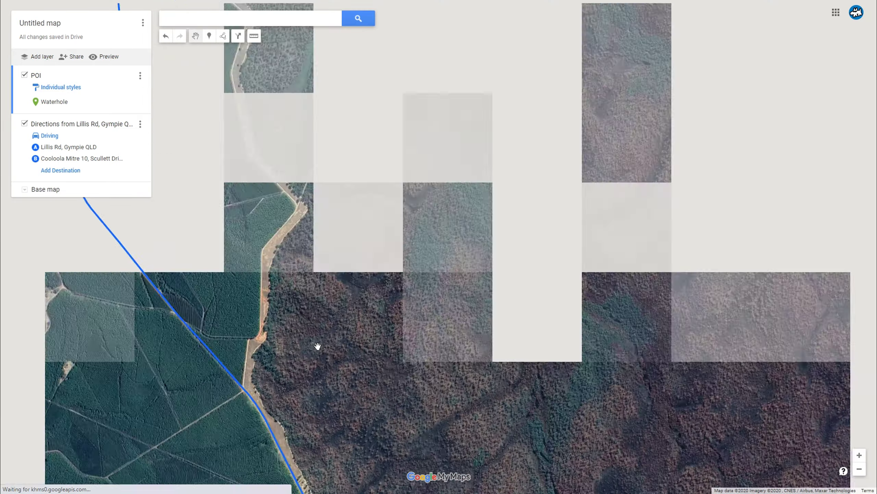
scroll(317, 345, "down", 3)
scroll(315, 333, "up", 3)
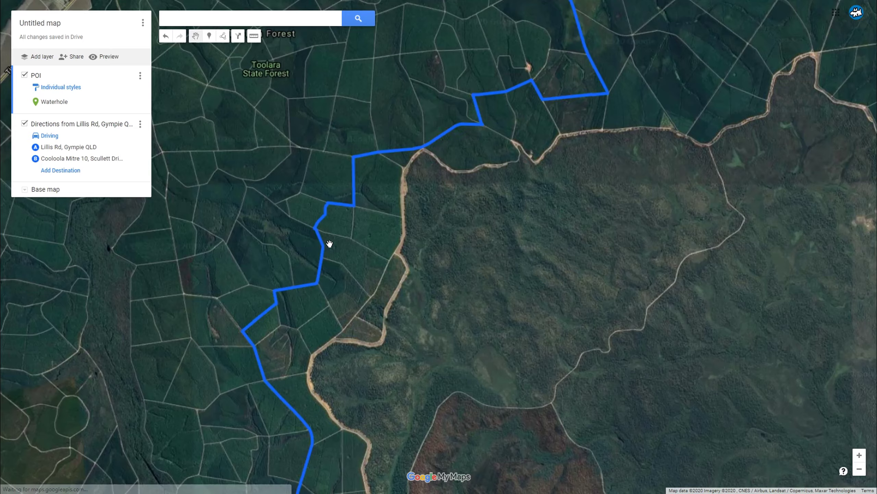
scroll(332, 221, "up", 1)
left_click(209, 36)
left_click(359, 177)
type("Trees")
left_click(418, 166)
Change the Trees marker's colour to dark maroon and close its details.
left_click(376, 148)
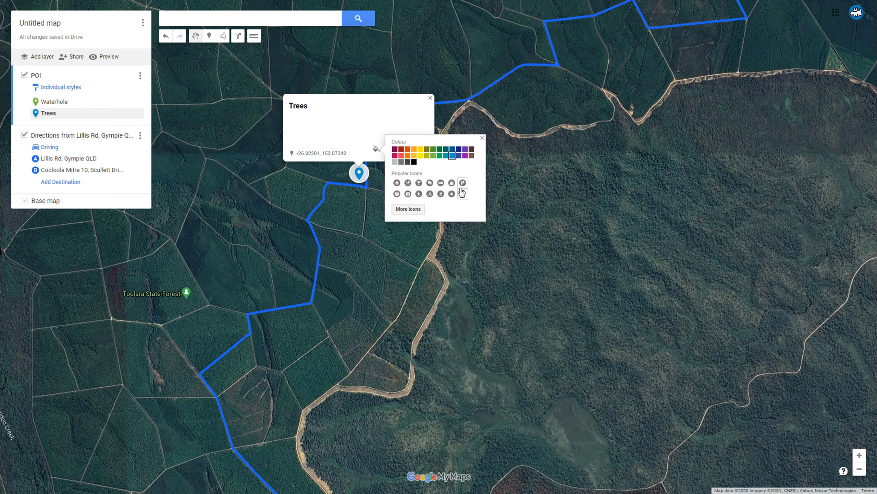
left_click(401, 156)
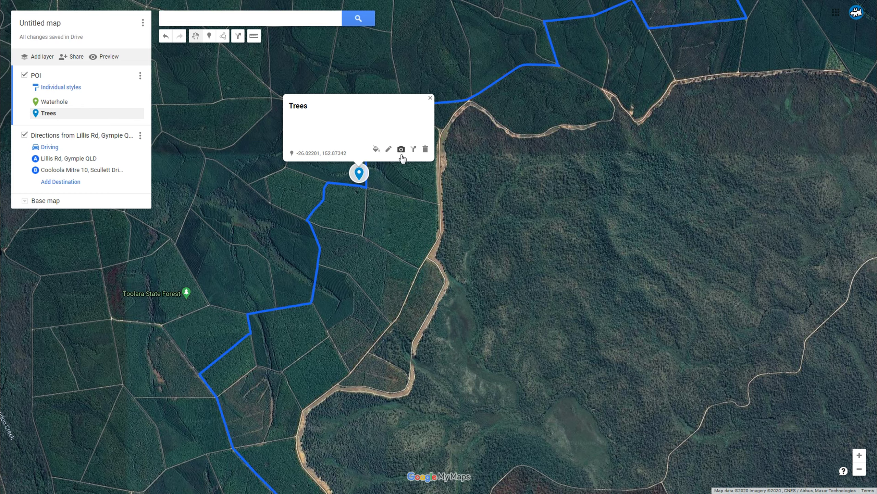
left_click(377, 149)
left_click(394, 149)
left_click(430, 97)
Set the map title to "Rad Tracks" and save it.
scroll(524, 169, "down", 2)
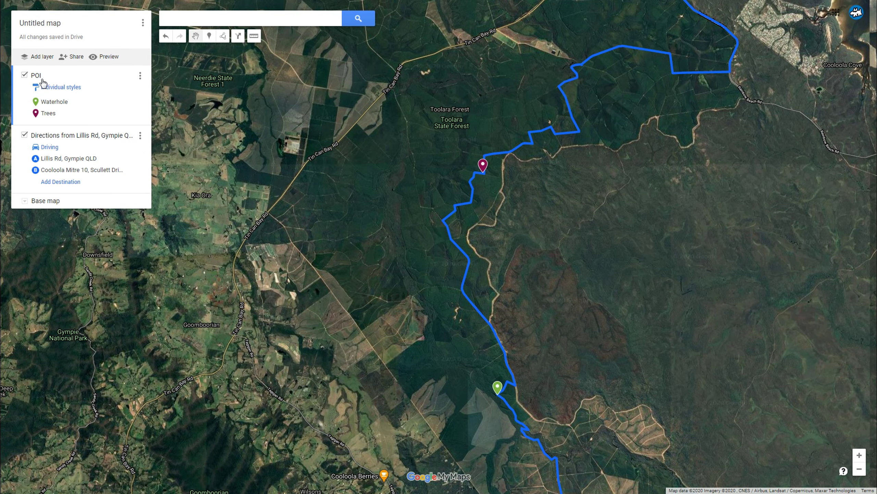
left_click(39, 25)
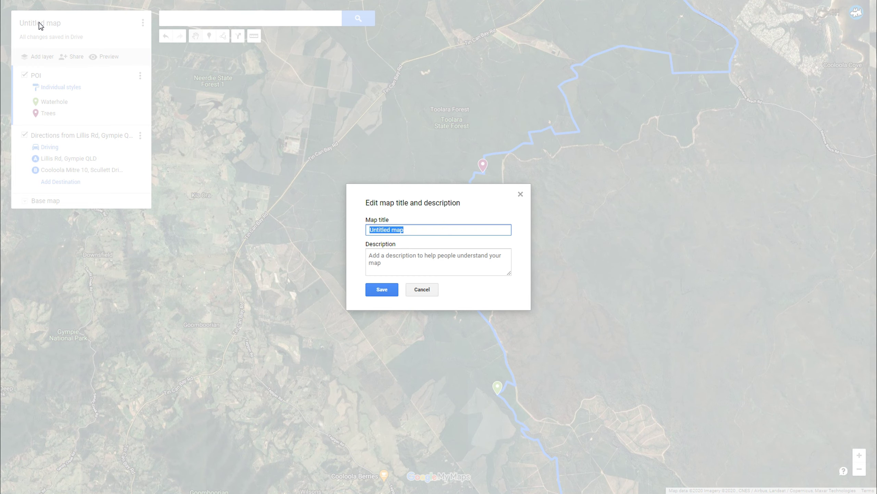
type("Rad Tracks")
left_click(382, 289)
Rename the driving directions layer "Part 1" and save the name.
scroll(464, 206, "down", 1)
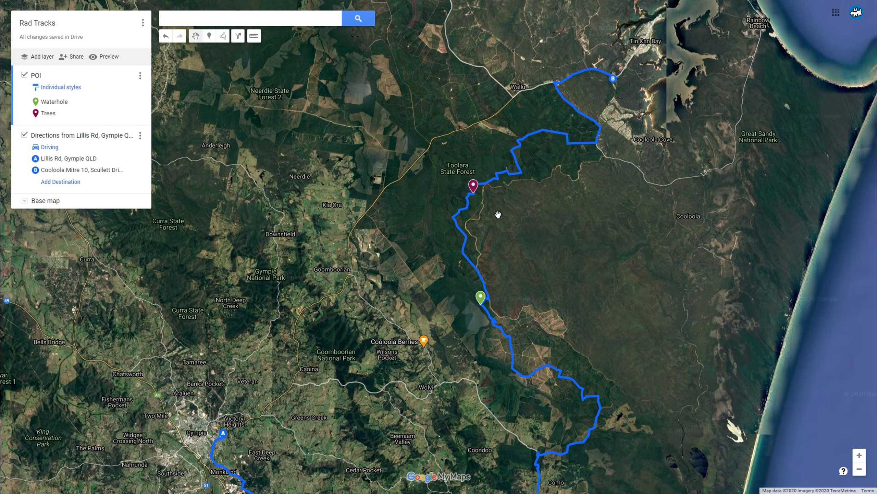
left_click(140, 135)
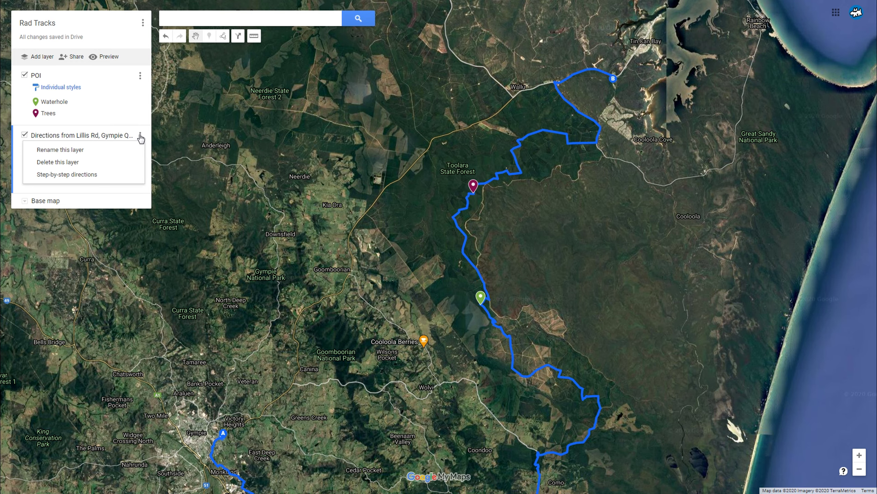
left_click(97, 150)
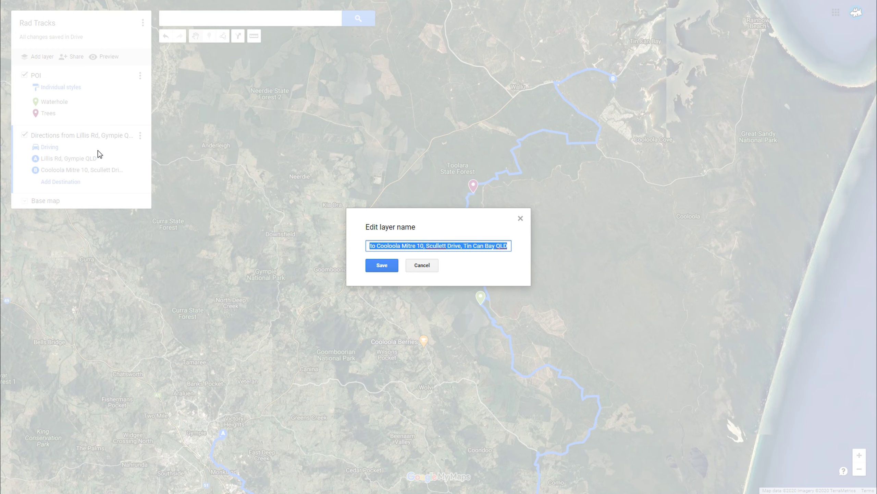
type("Part 1")
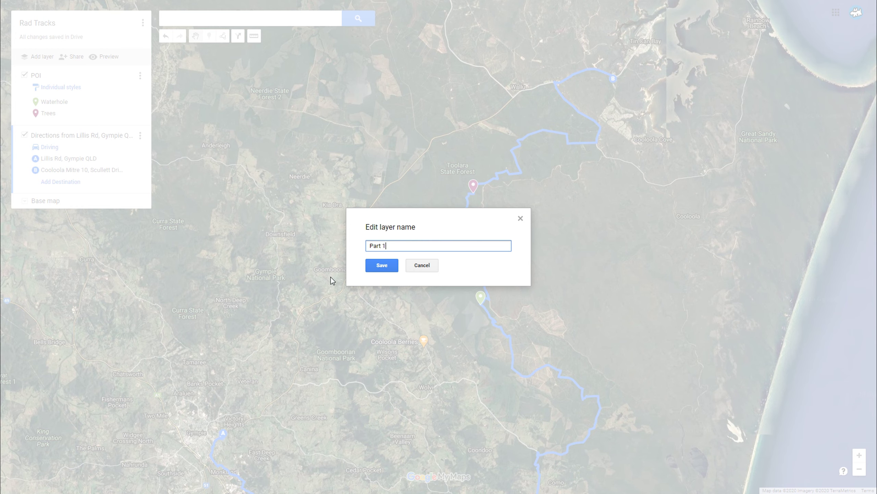
left_click(369, 265)
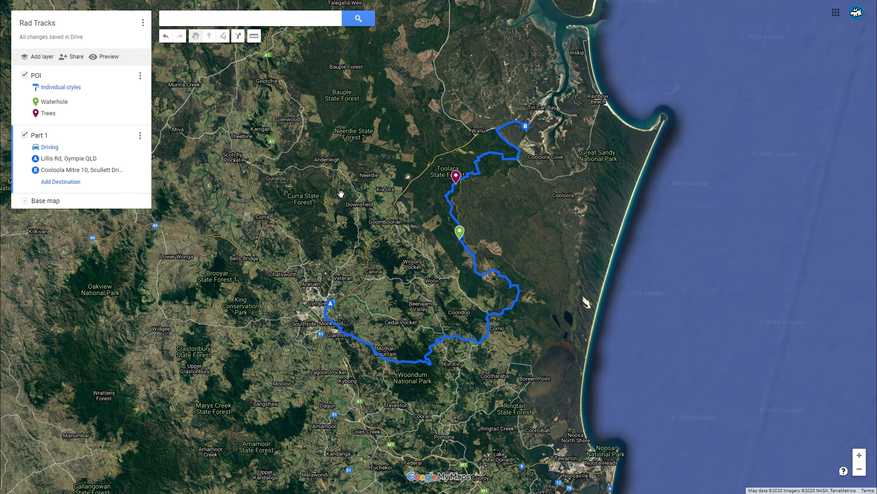
Export the entire map as a KMZ file and download it.
left_click(143, 23)
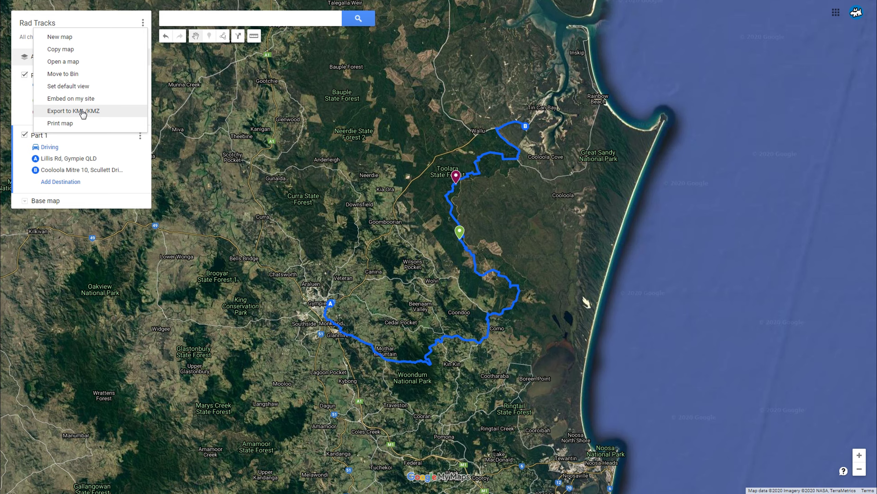
left_click(94, 113)
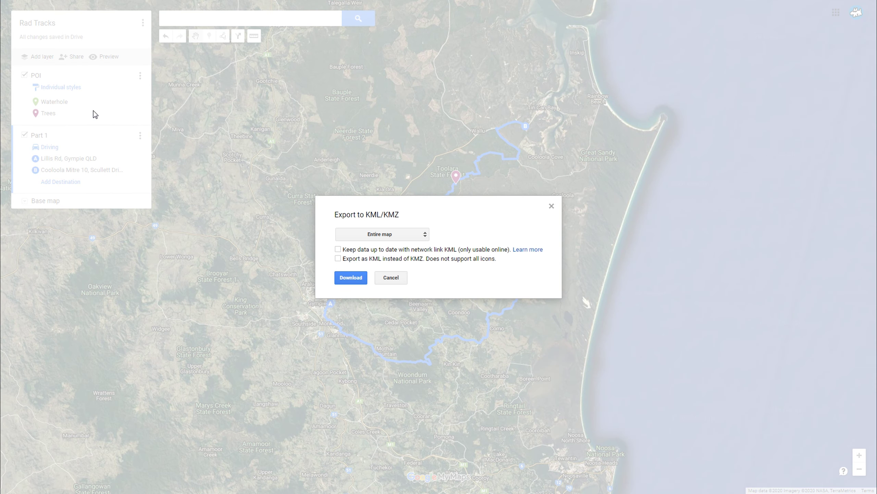
left_click(424, 238)
left_click(425, 237)
left_click(344, 278)
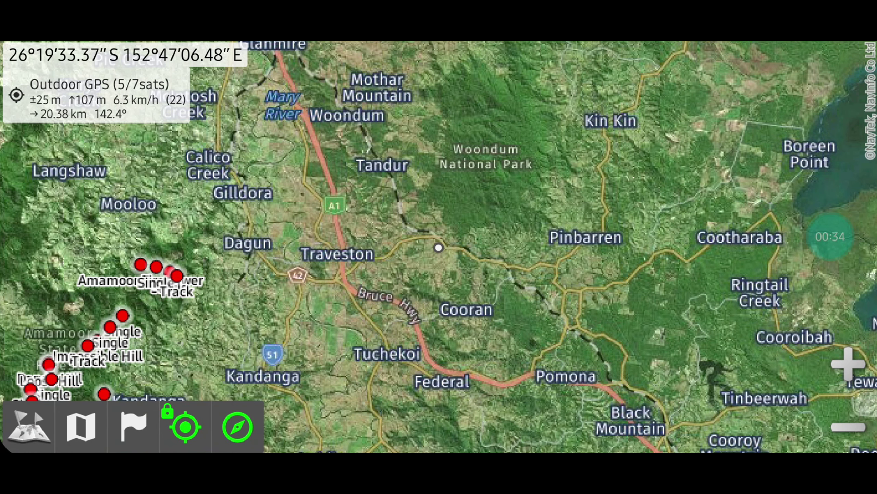
Switch to the OfflineMaps+ app and display the Nokia Hybrid map from the installed on-demand maps.
left_click(81, 426)
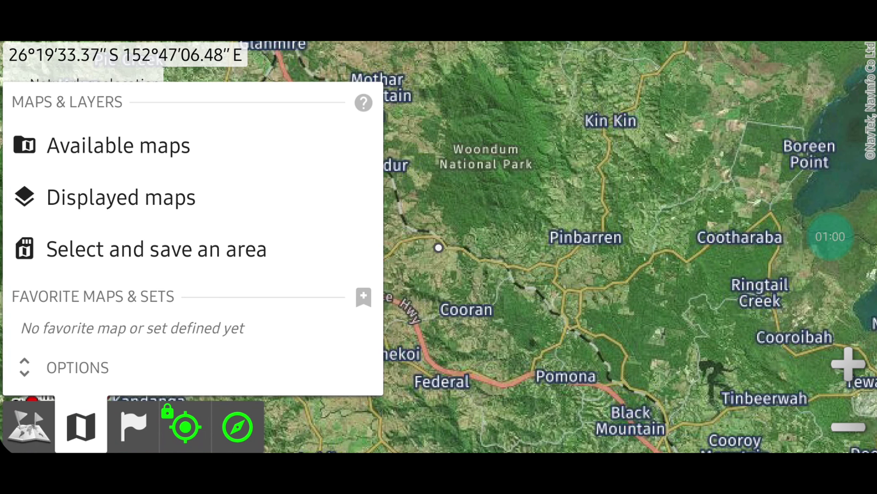
left_click(172, 141)
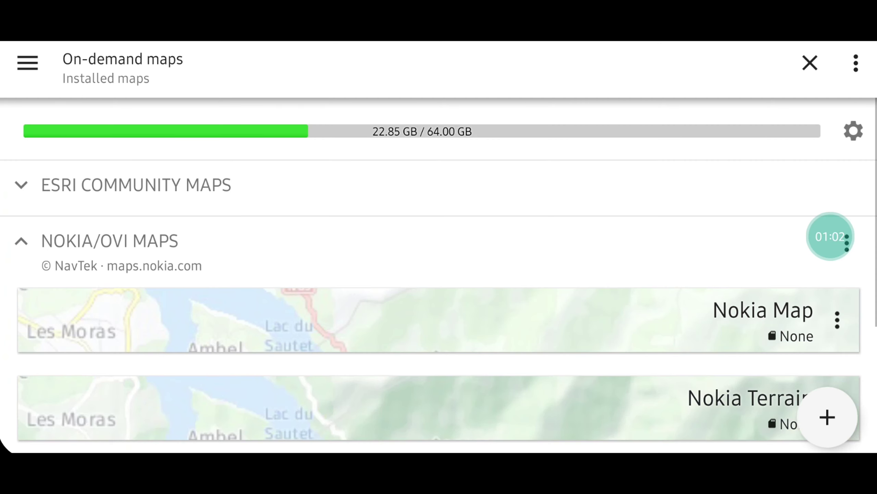
scroll(462, 200, "down", 2)
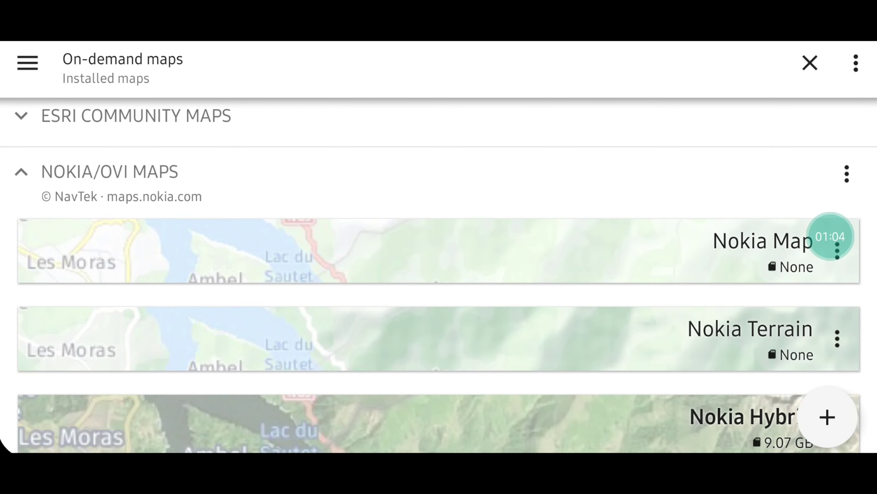
scroll(441, 170, "down", 3)
scroll(527, 288, "down", 2)
left_click(482, 224)
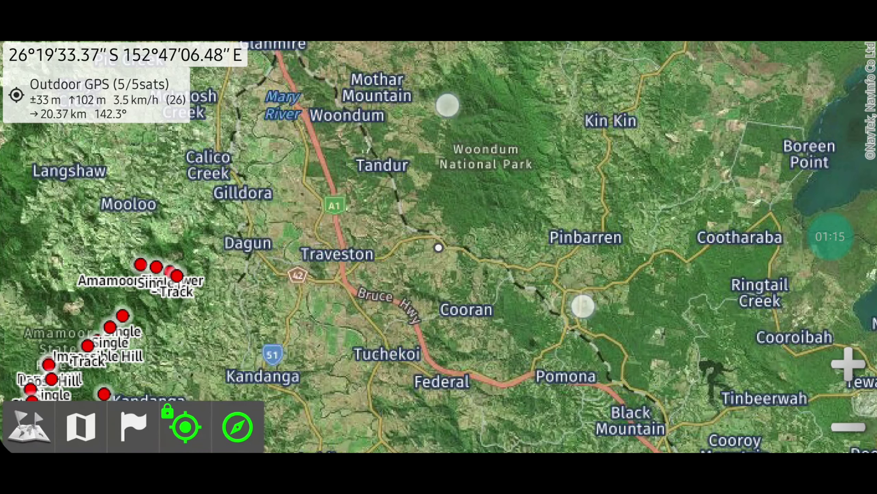
Examine the additional features list for KML/KMZ placemarks support.
scroll(515, 204, "up", 3)
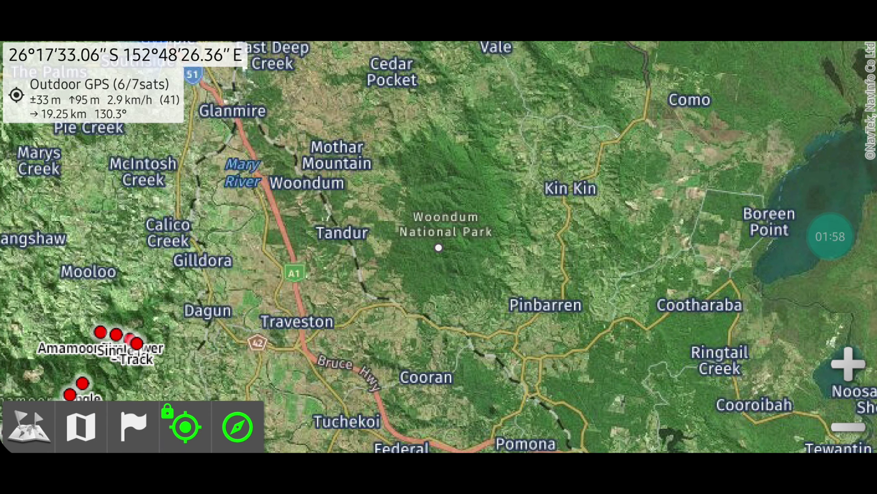
left_click(29, 426)
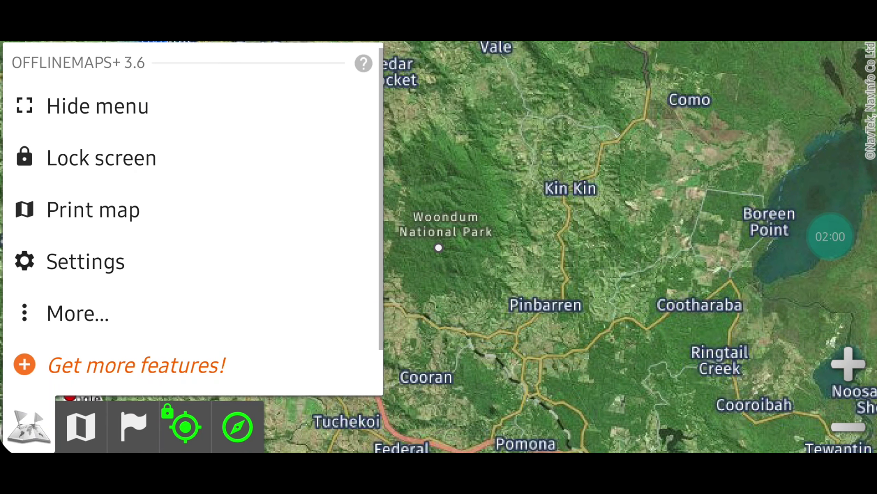
left_click(137, 365)
scroll(435, 242, "down", 15)
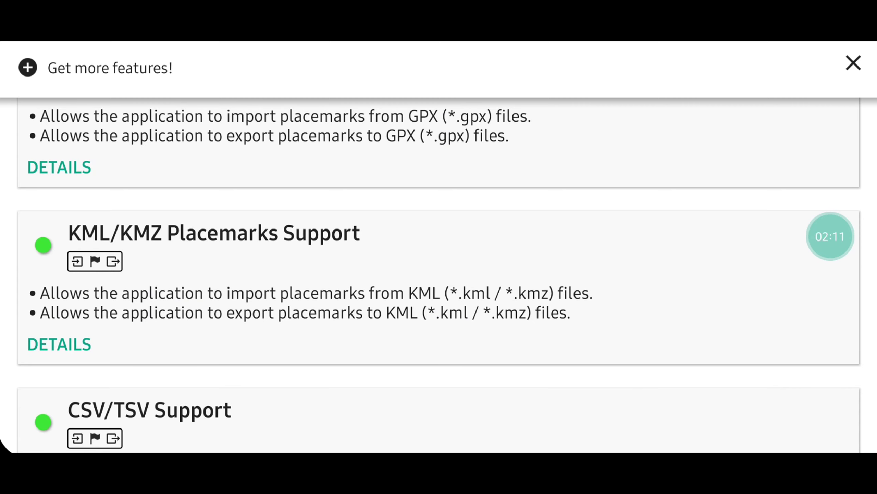
scroll(439, 277, "down", 2)
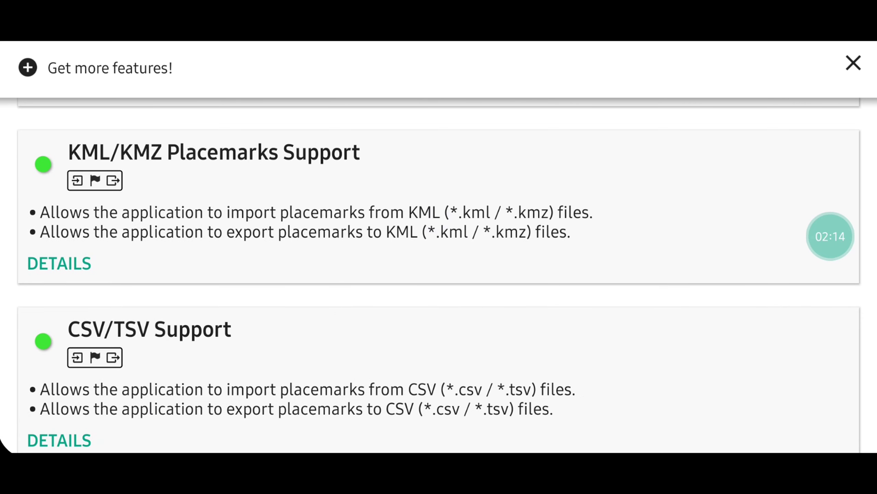